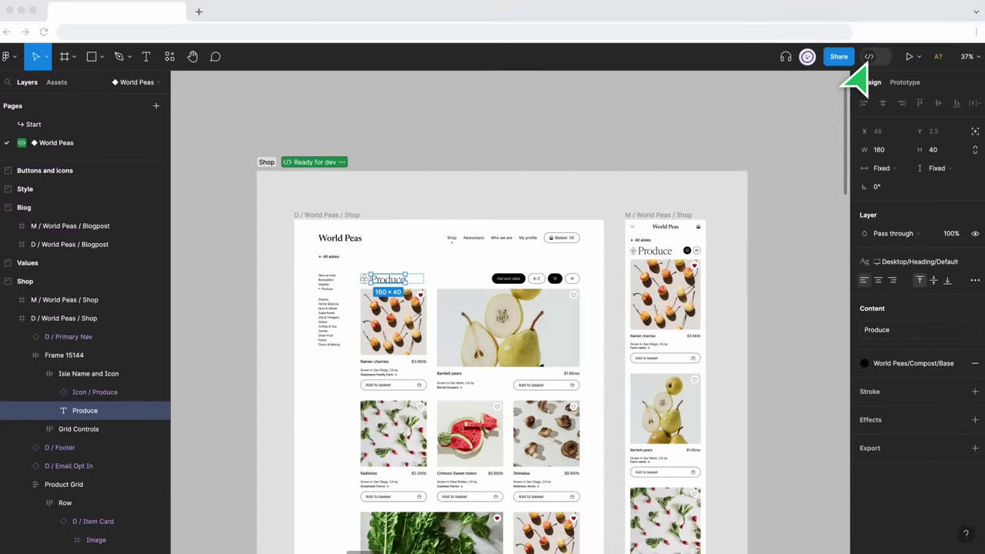
Switch to the Cart Flow page holding the watermelon product-page frames
left_click(875, 56)
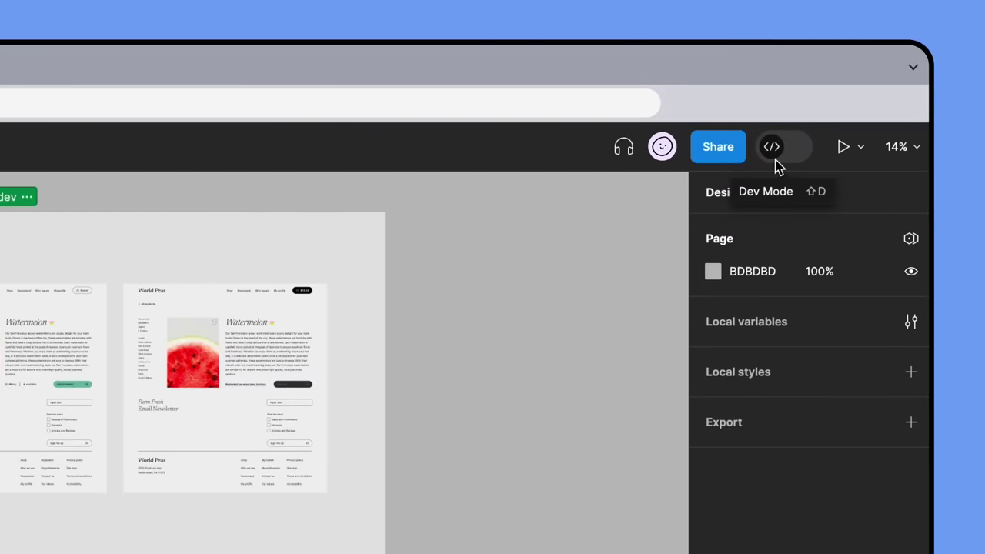
Turn on Dev Mode and zoom to the Cart flow frame marked Ready for development
left_click(773, 148)
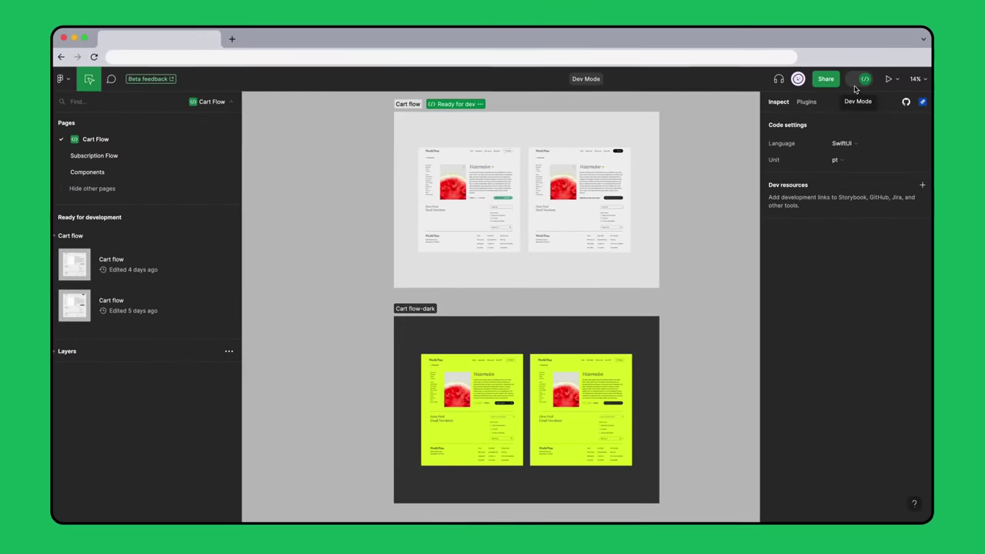
left_click(459, 125)
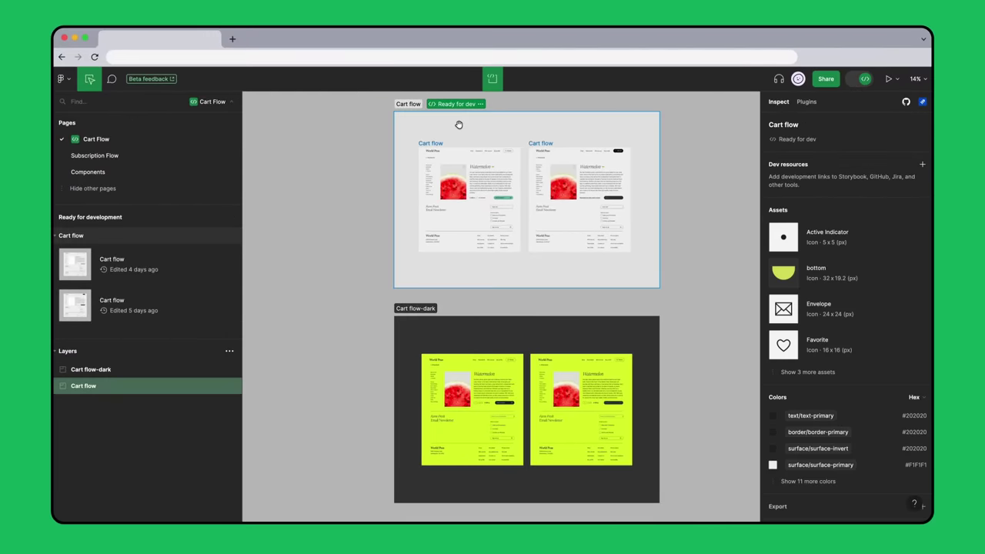
left_click(200, 234)
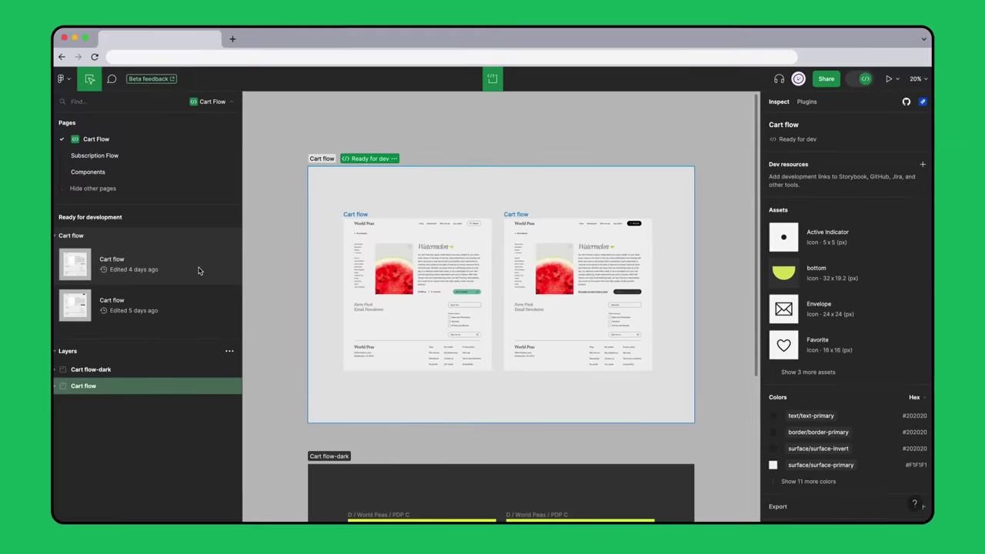
left_click(267, 298)
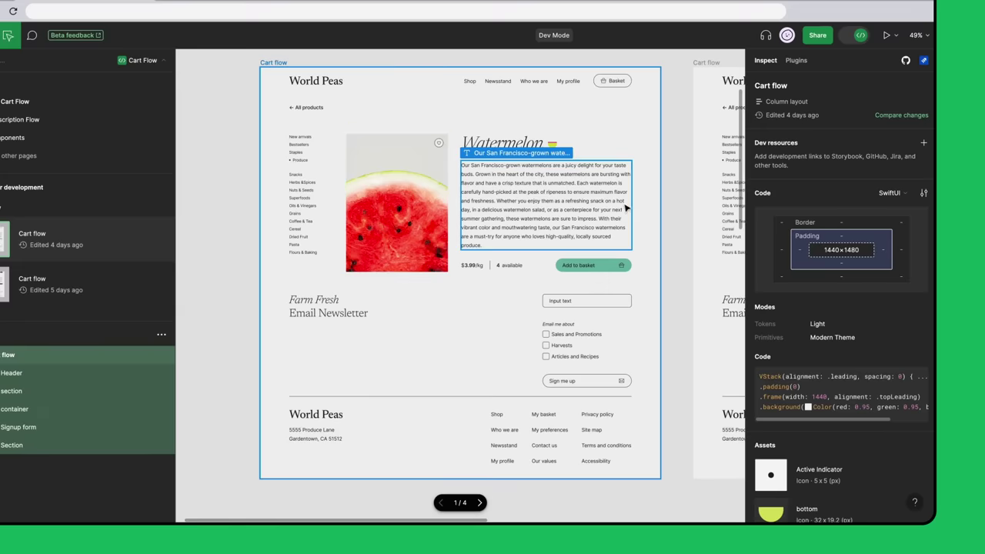
Inspect the watermelon description, heading and Add to basket button, then reselect the Cart flow frame
left_click(629, 206)
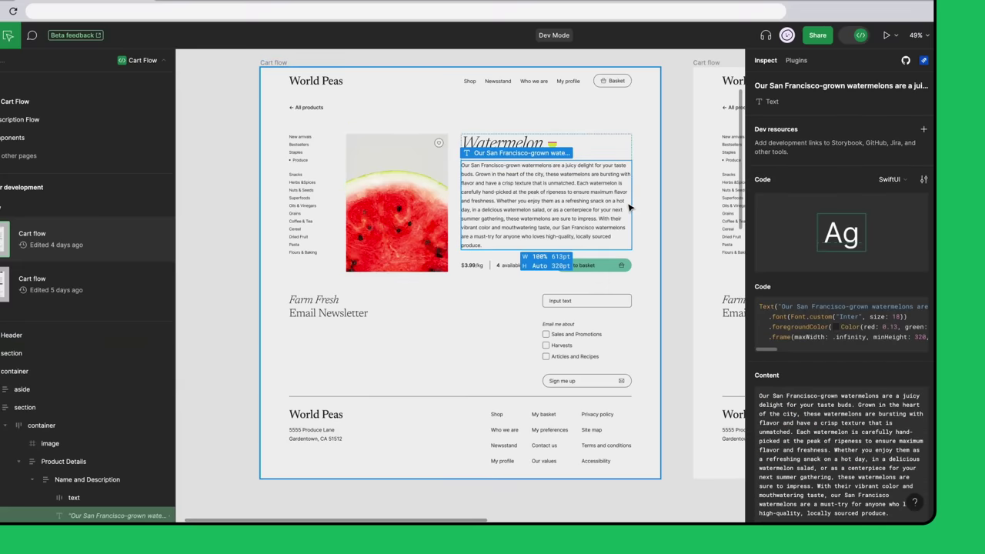
left_click(553, 146)
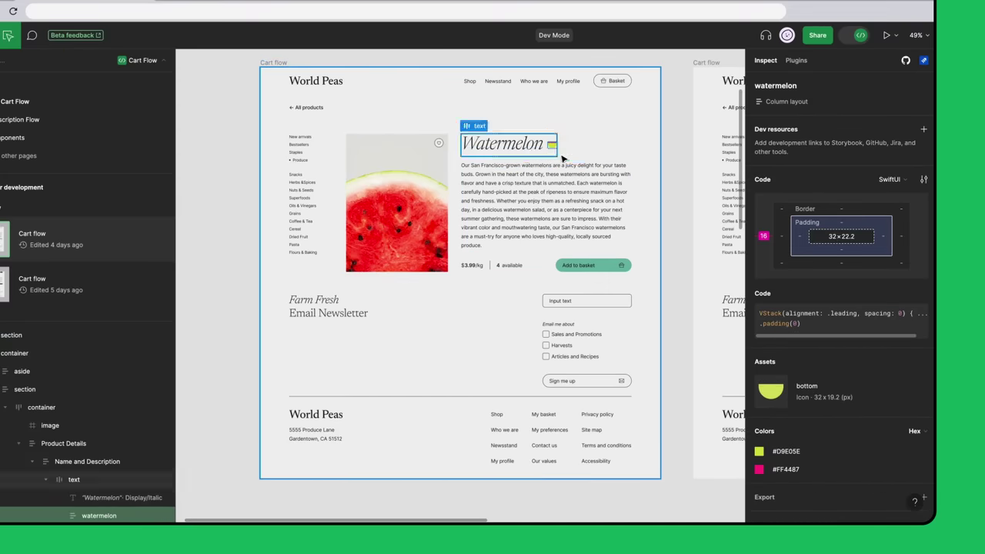
left_click(632, 272)
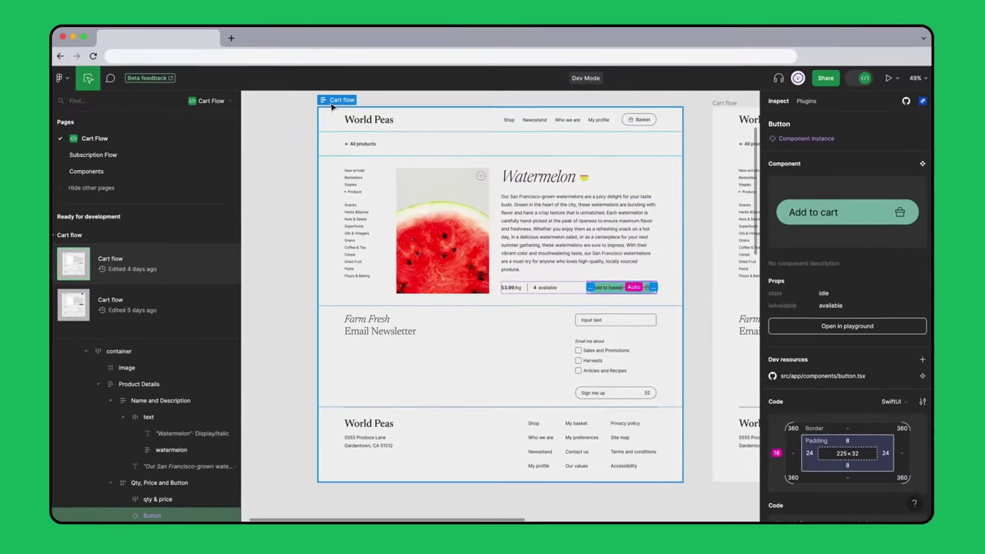
left_click(274, 66)
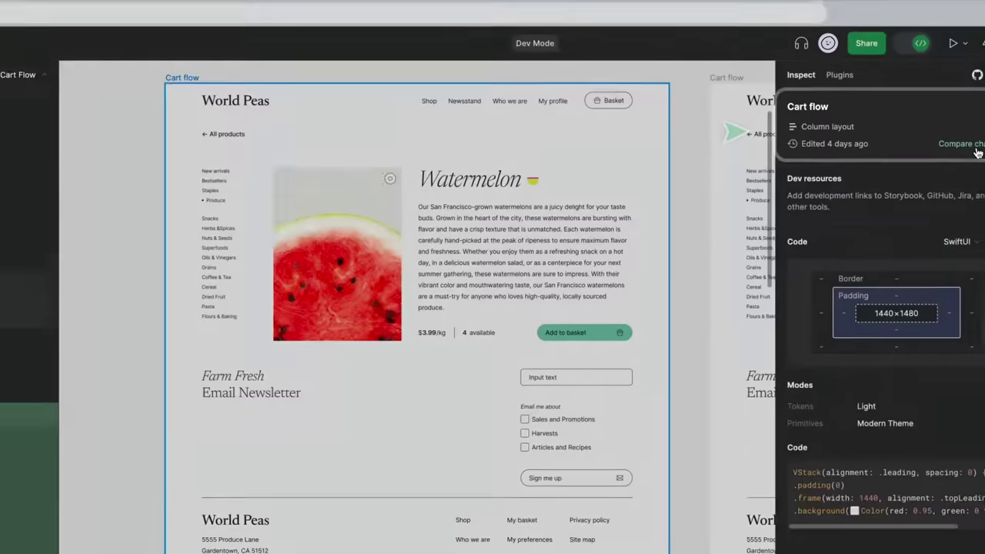
left_click(975, 148)
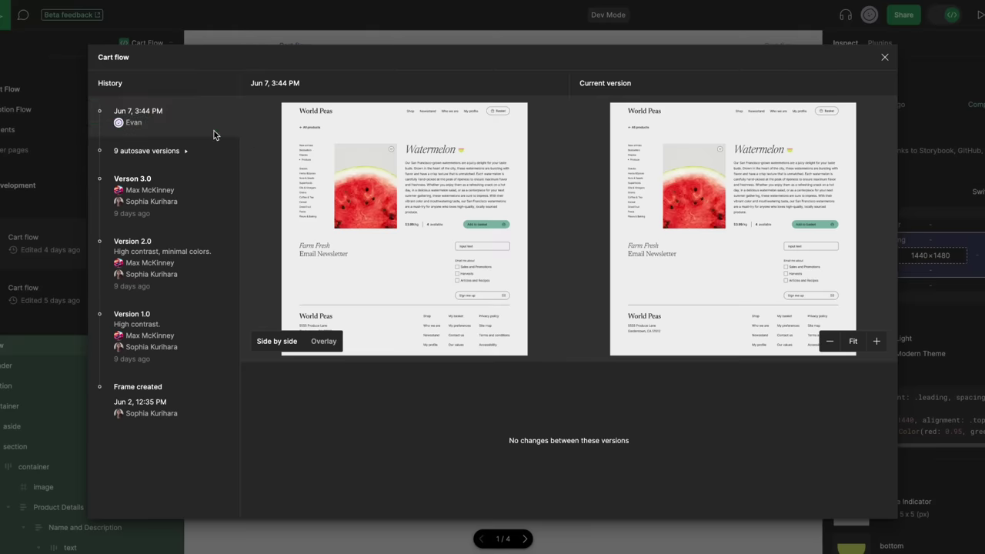
left_click(207, 333)
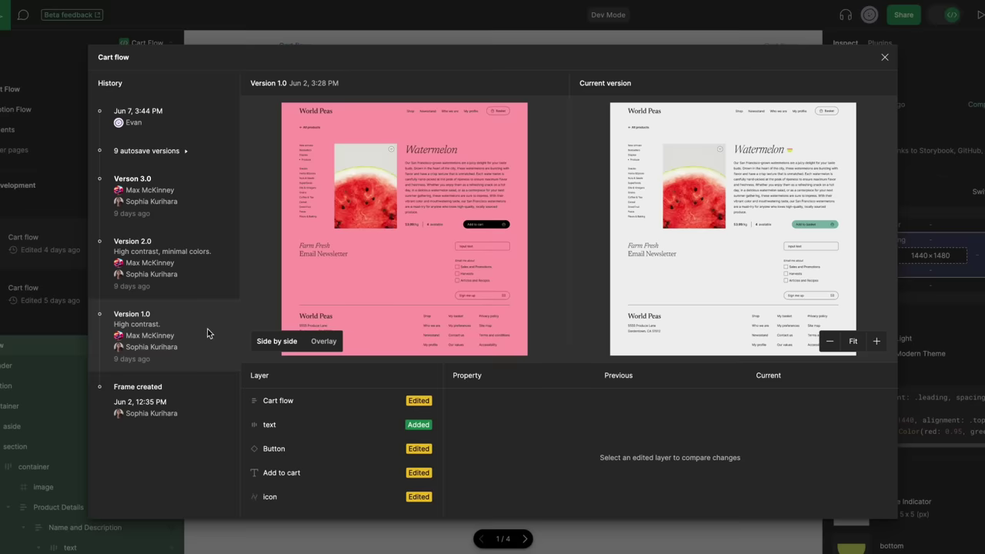
left_click(351, 404)
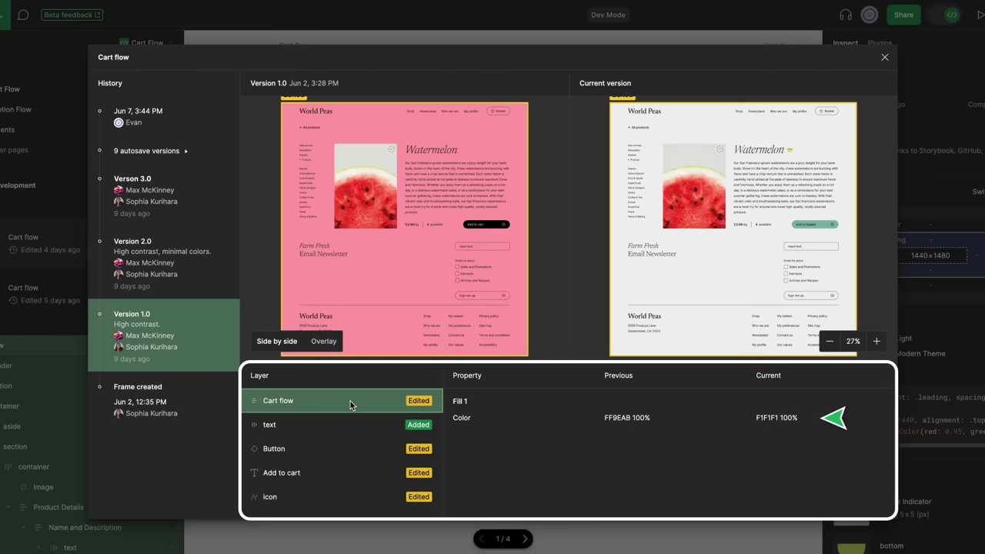
left_click(350, 426)
left_click(356, 447)
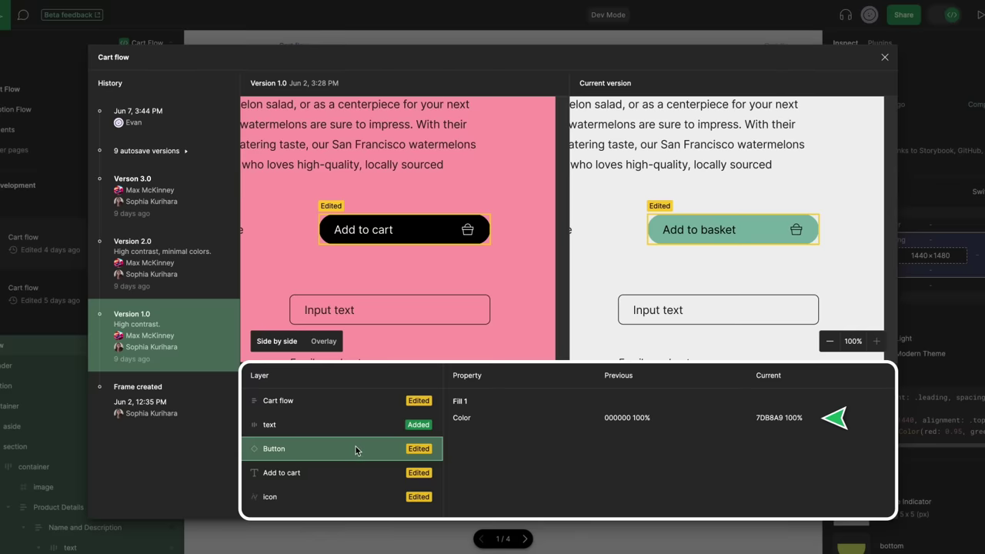
left_click(356, 473)
left_click(354, 497)
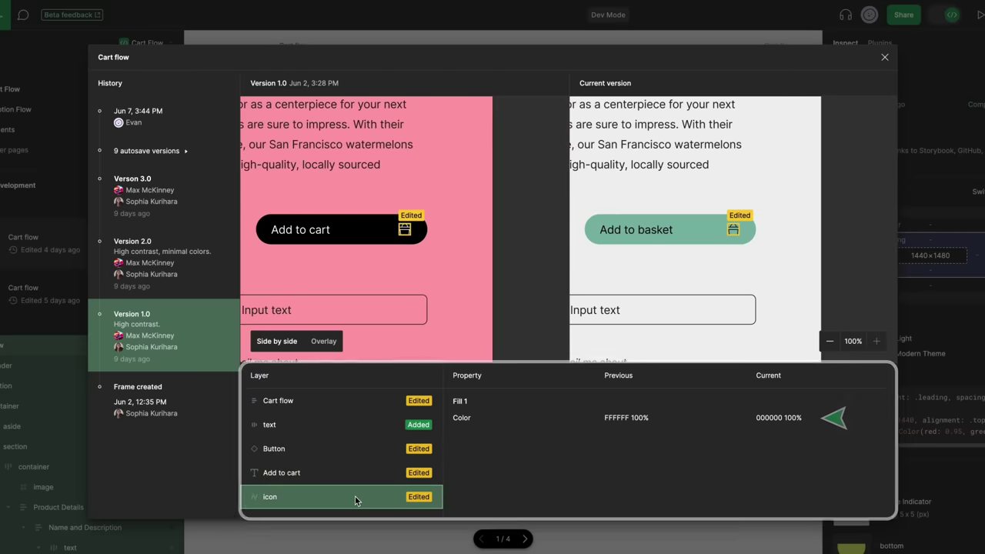
left_click(885, 60)
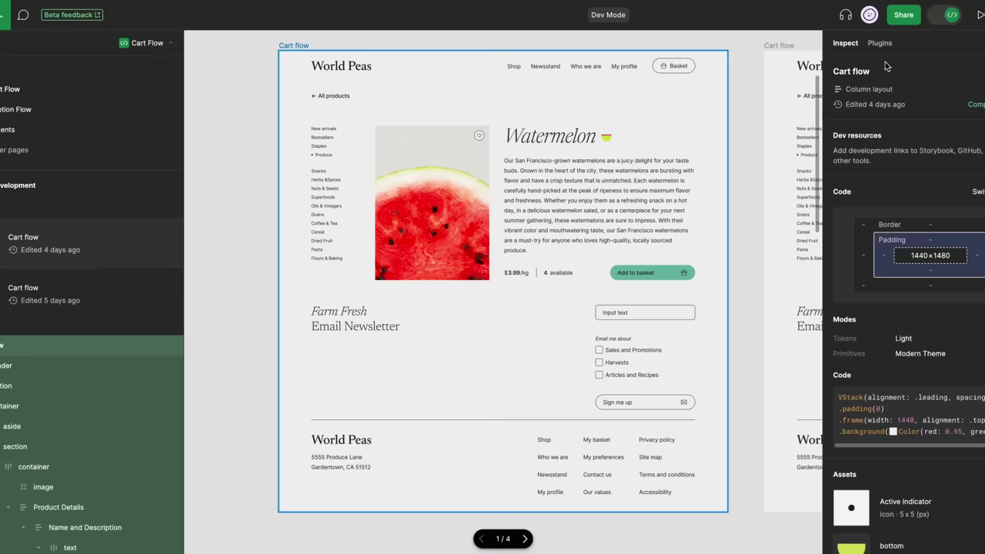
Select the Add to basket button and scroll through its inspection details
left_click(697, 282)
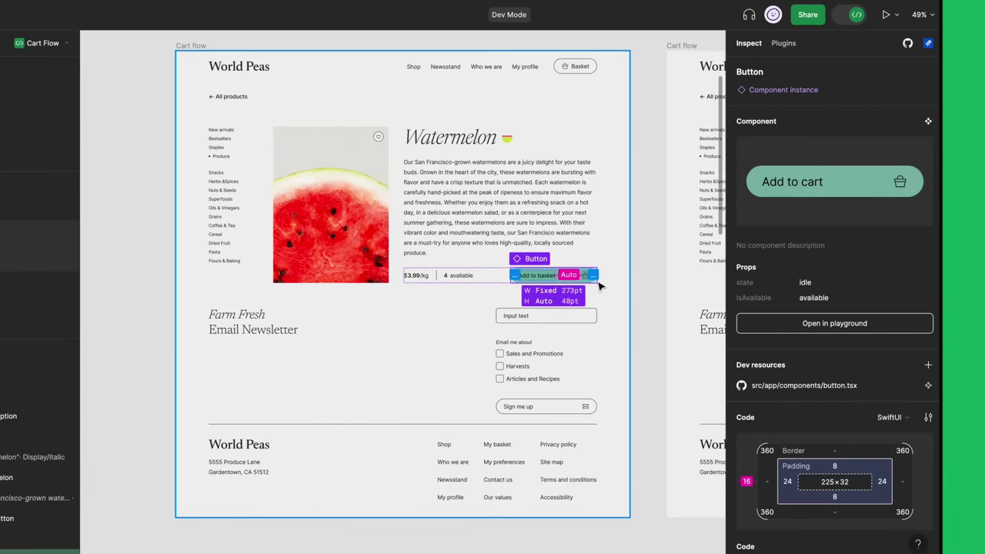
scroll(885, 280, "down", 4)
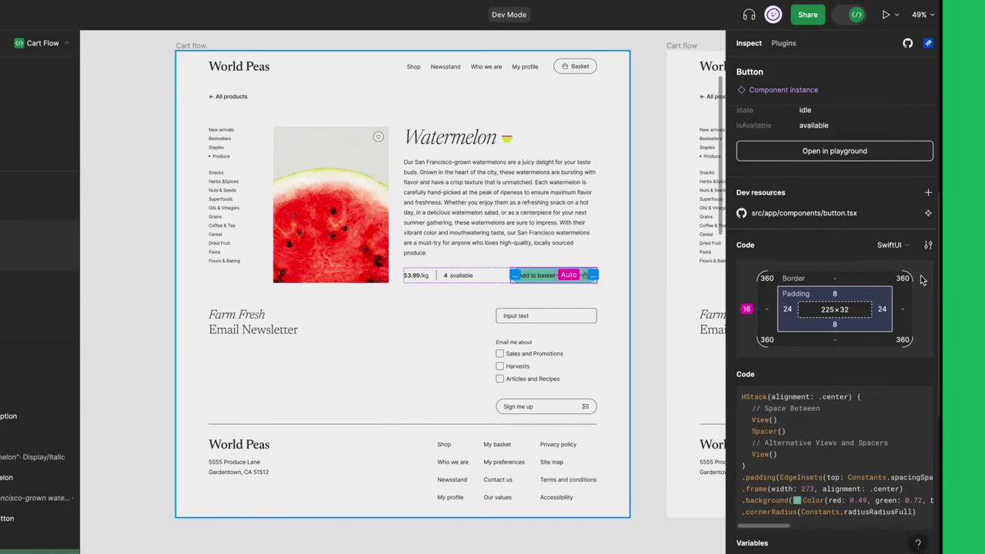
scroll(922, 280, "down", 5)
scroll(920, 280, "up", 8)
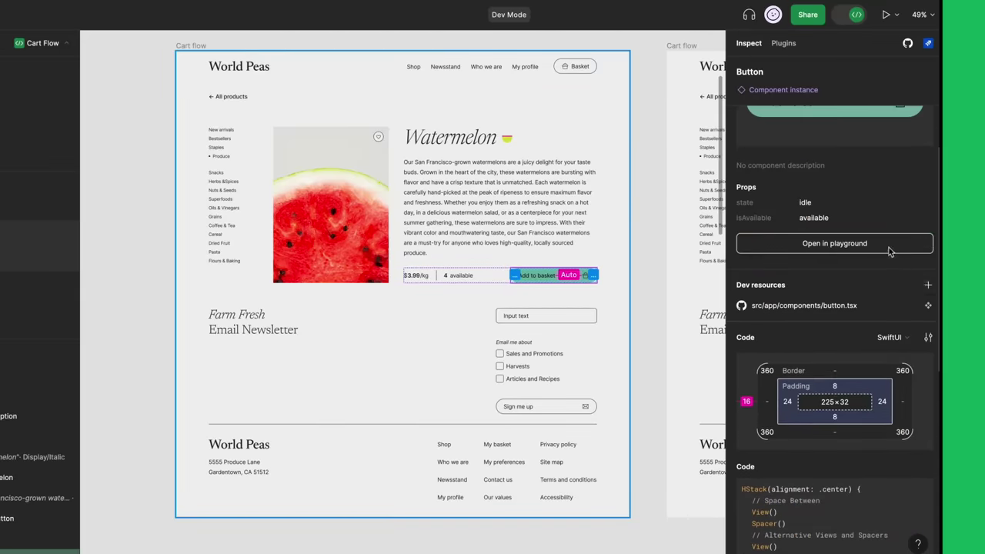
Preview the button in the component playground with hover state and unavailable (Sold out) availability
left_click(885, 246)
left_click(546, 206)
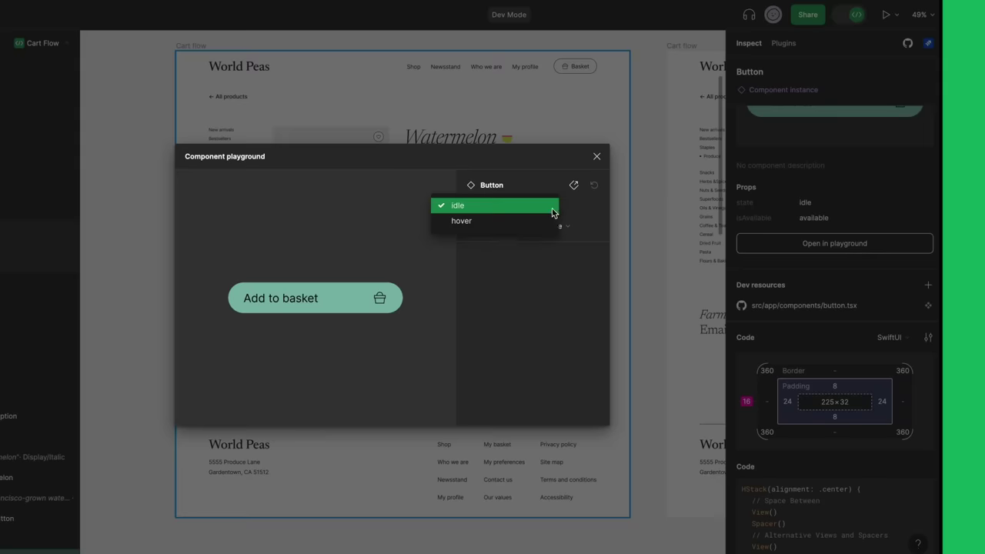
left_click(552, 223)
left_click(567, 227)
left_click(564, 244)
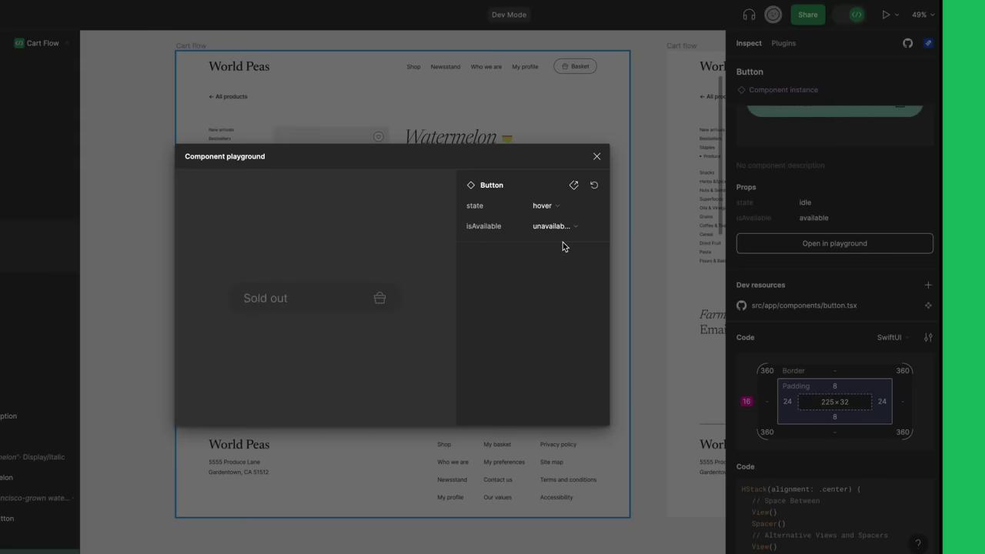
left_click(597, 157)
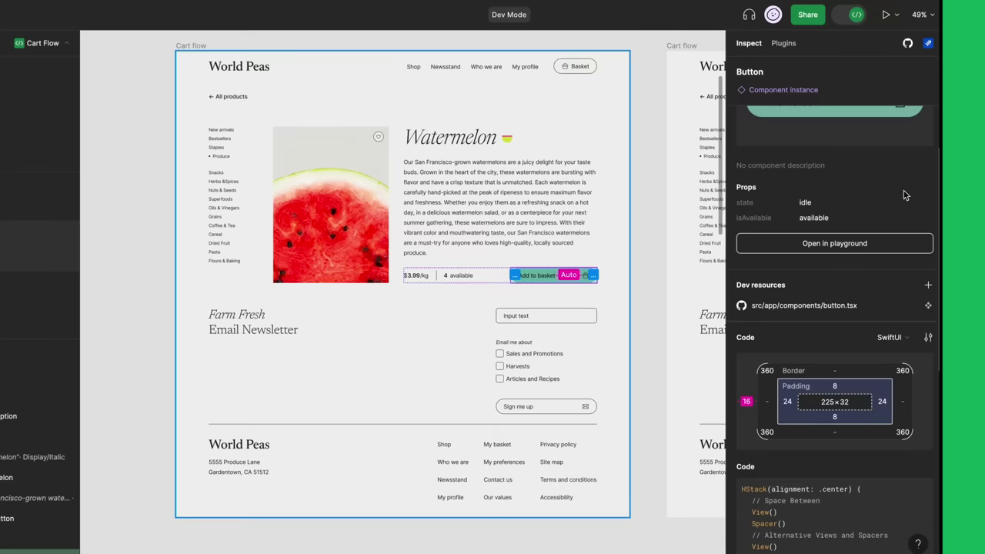
Switch the button's code language to CSS and copy its Style declarations
scroll(908, 197, "down", 5)
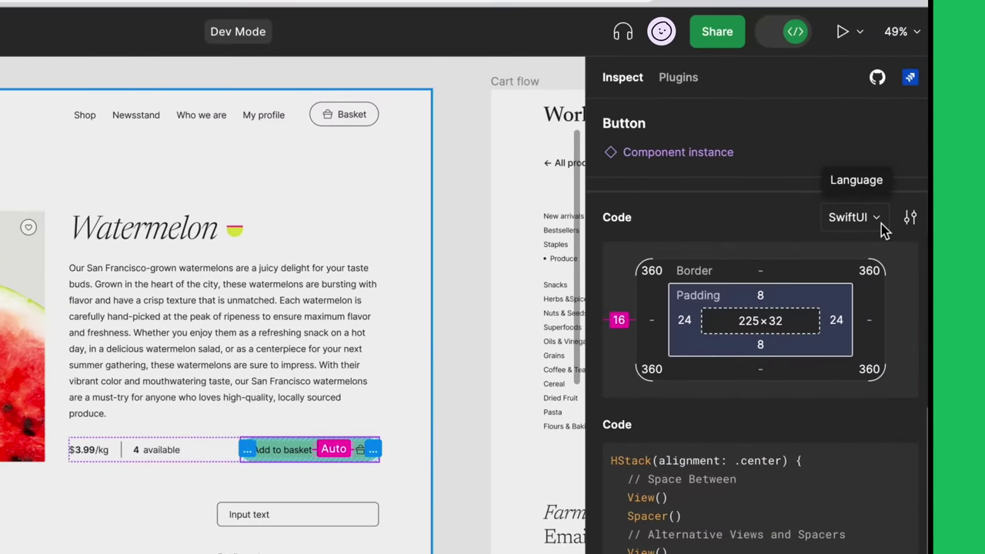
left_click(879, 222)
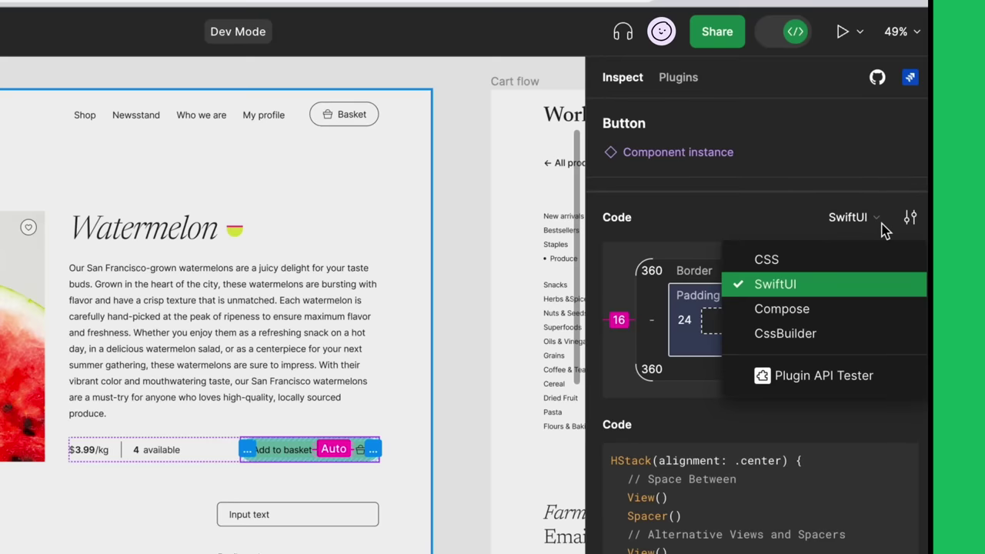
left_click(879, 272)
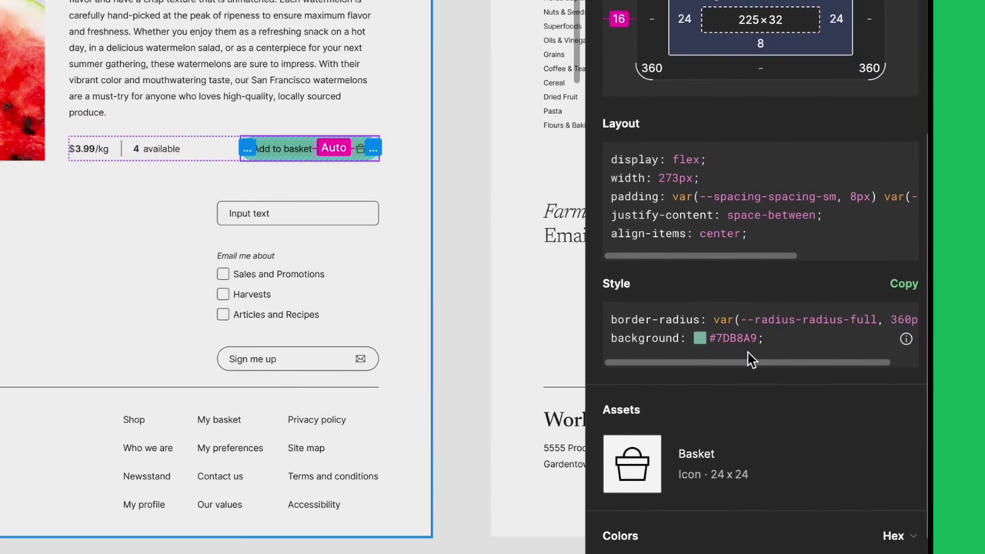
left_click(909, 293)
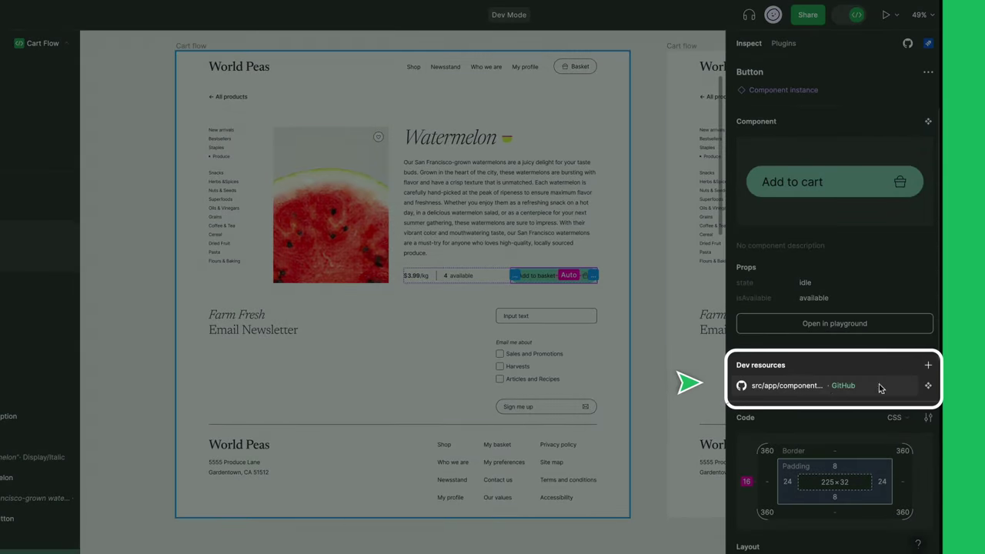
Open the button's GitHub dev resource to view button.tsx from world-peas/src/app/components
left_click(808, 392)
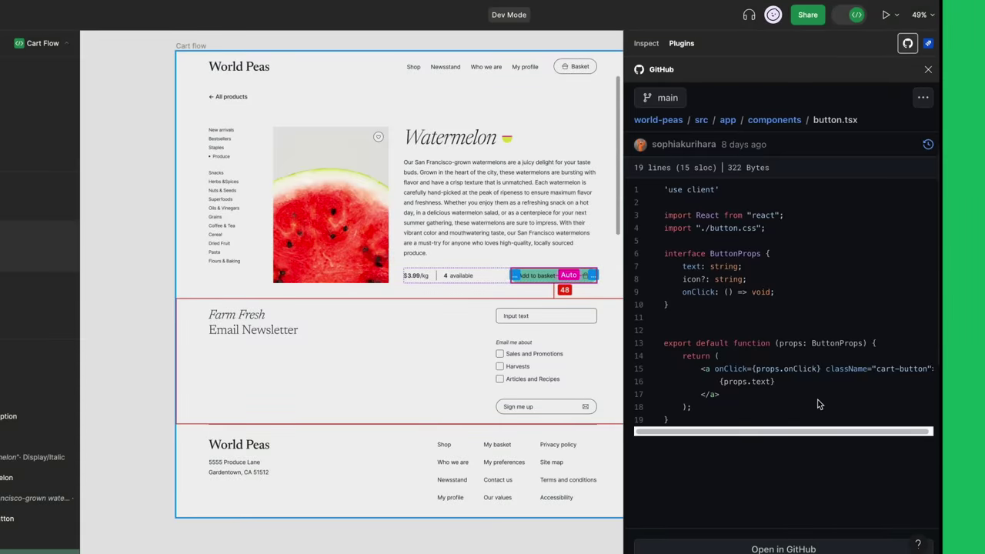
Close the GitHub view and add the pasted Asana task link to the button's dev resources
left_click(927, 70)
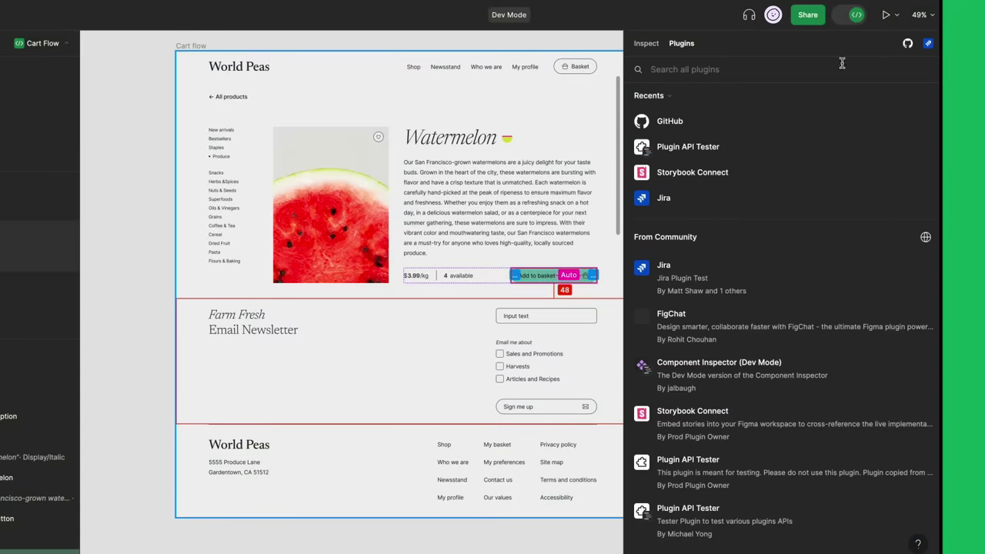
left_click(646, 43)
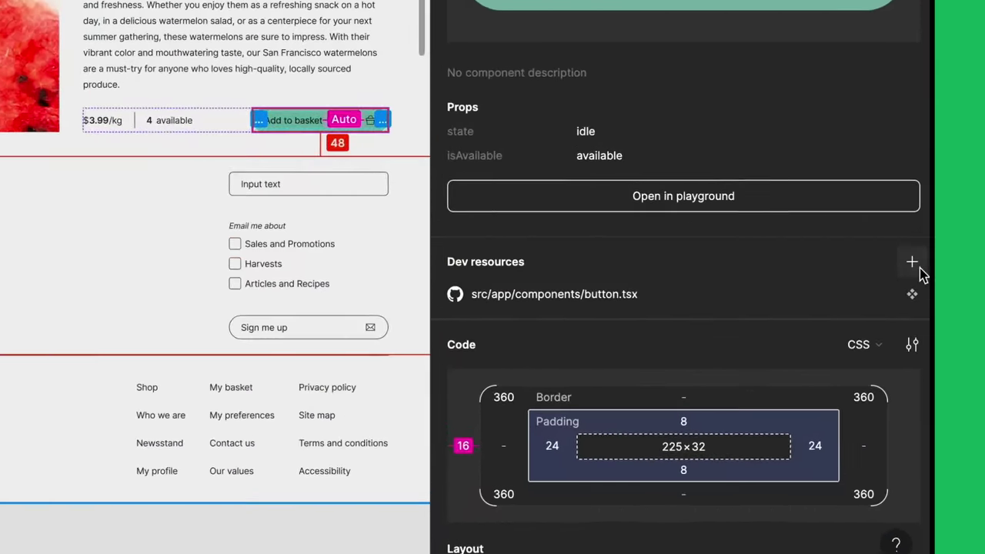
left_click(918, 266)
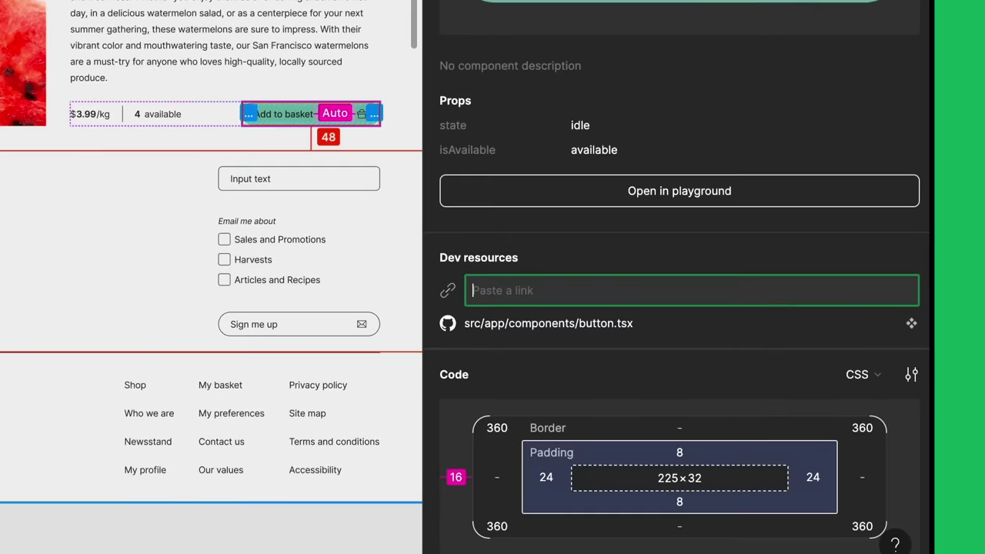
key("ctrl+v")
key("Return")
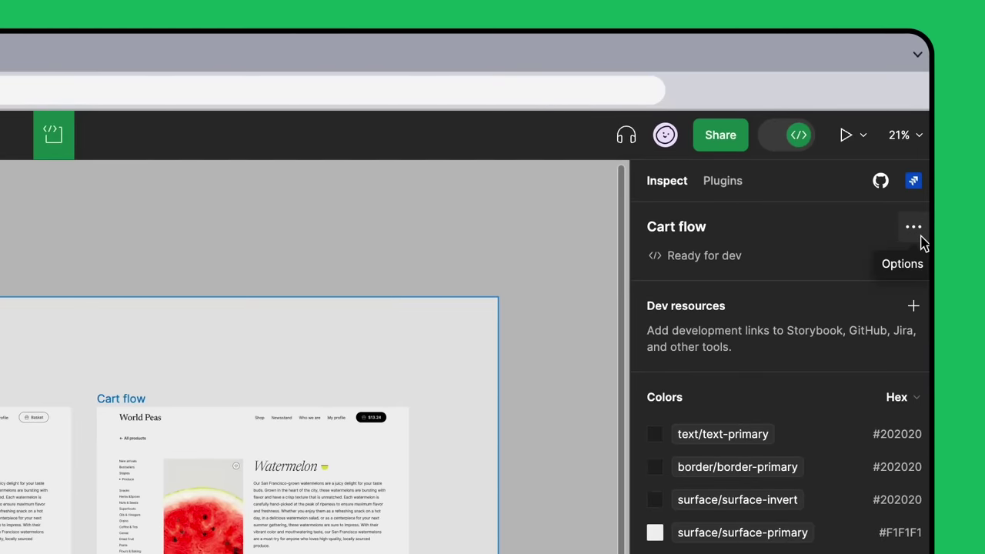
Open the Cart flow frame in VS Code through its options menu
left_click(915, 228)
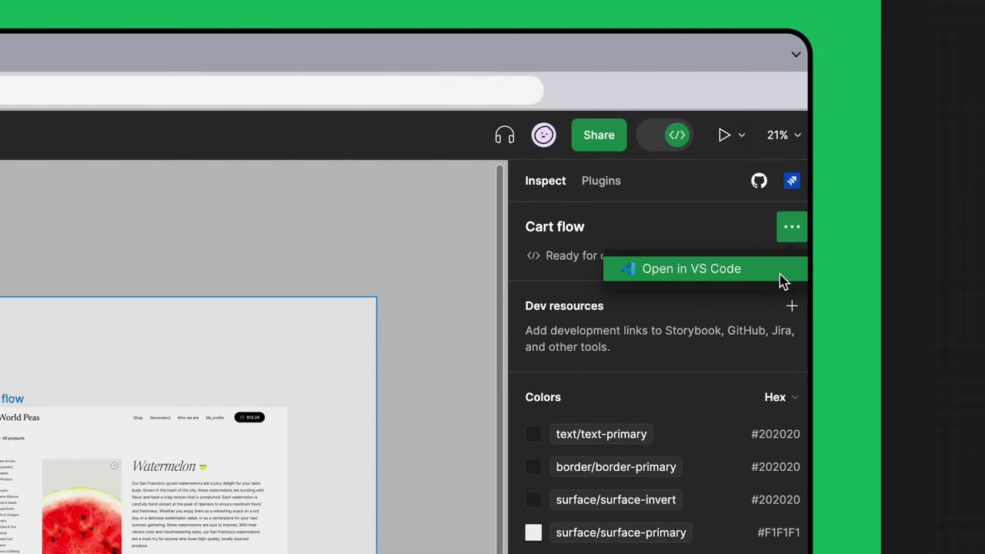
left_click(903, 281)
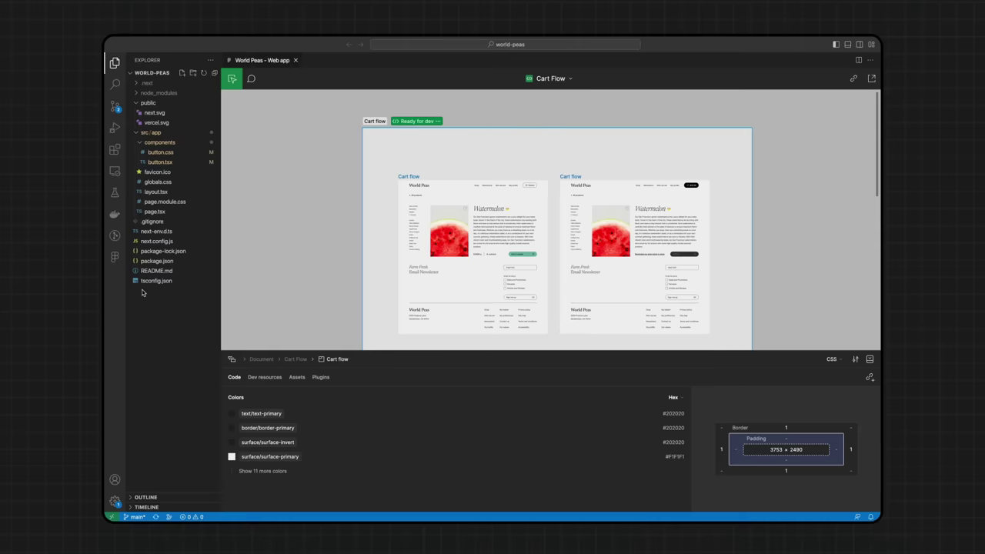
left_click(113, 257)
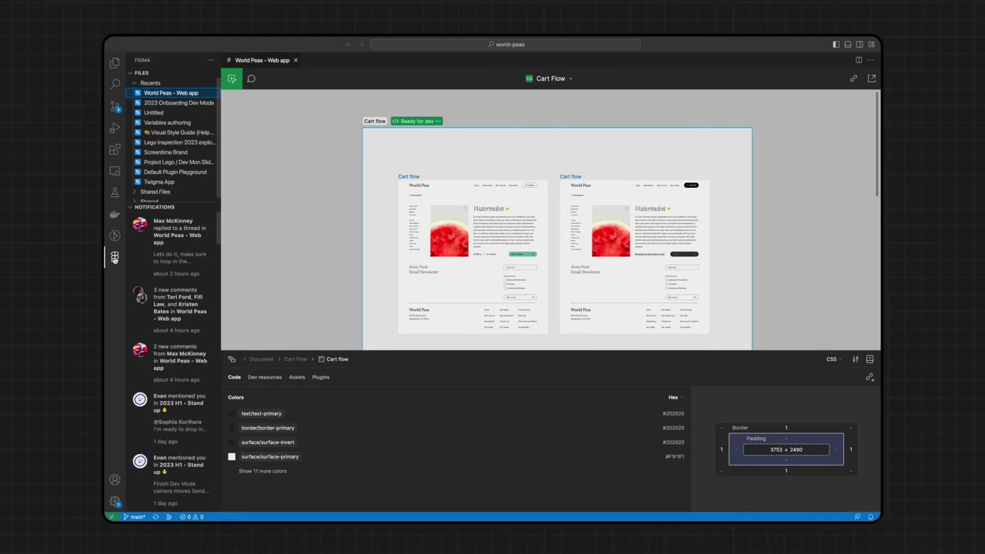
Reply "thank you!" on the button copy comment thread from the notification
left_click(197, 269)
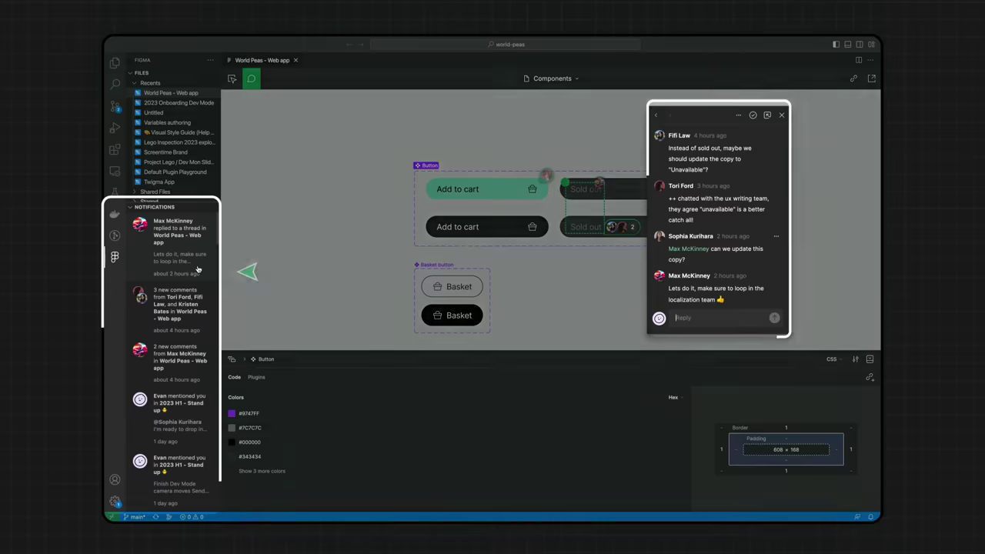
left_click(696, 320)
type("thank you!")
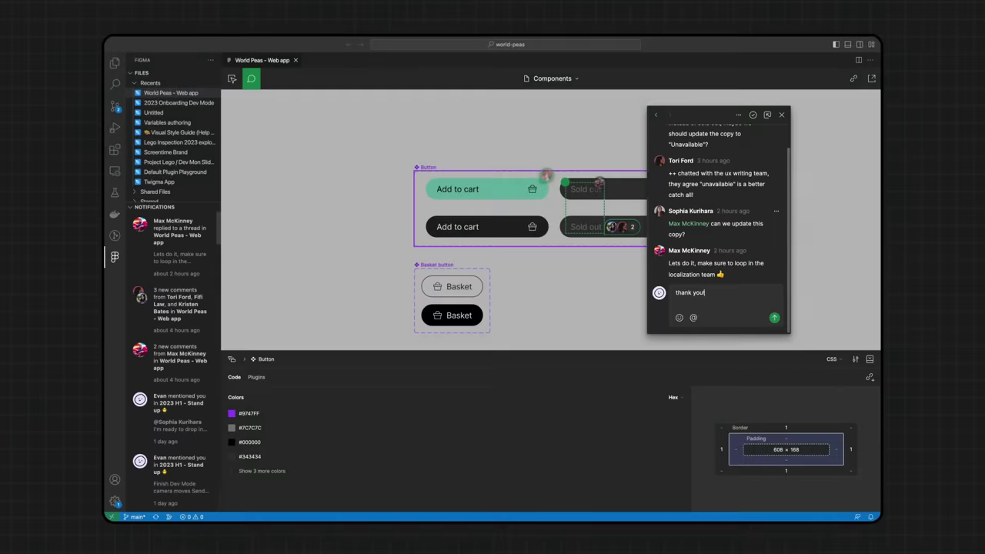
key("Return")
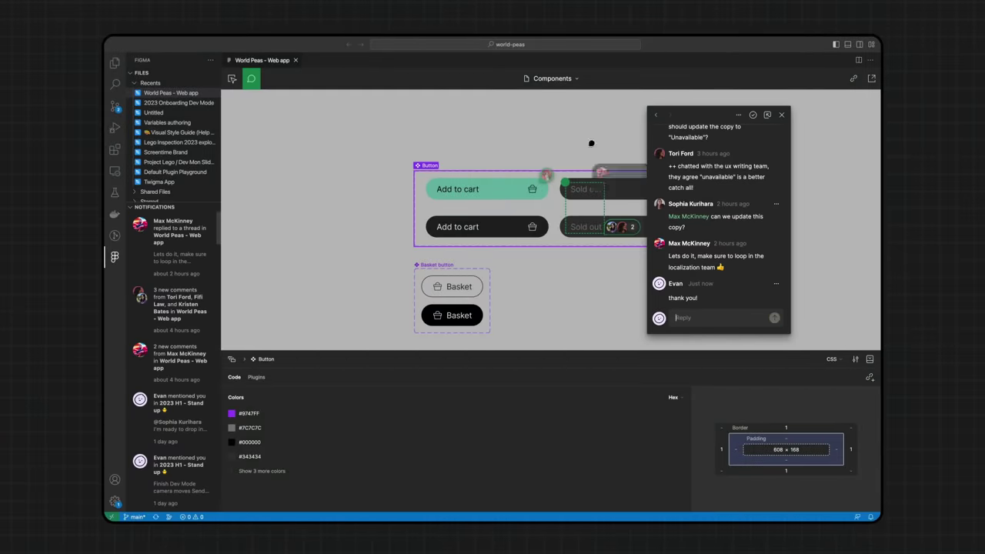
On the Cart Flow page, select the Add to basket button and open its linked button.tsx
left_click(575, 80)
left_click(576, 99)
left_click(528, 256)
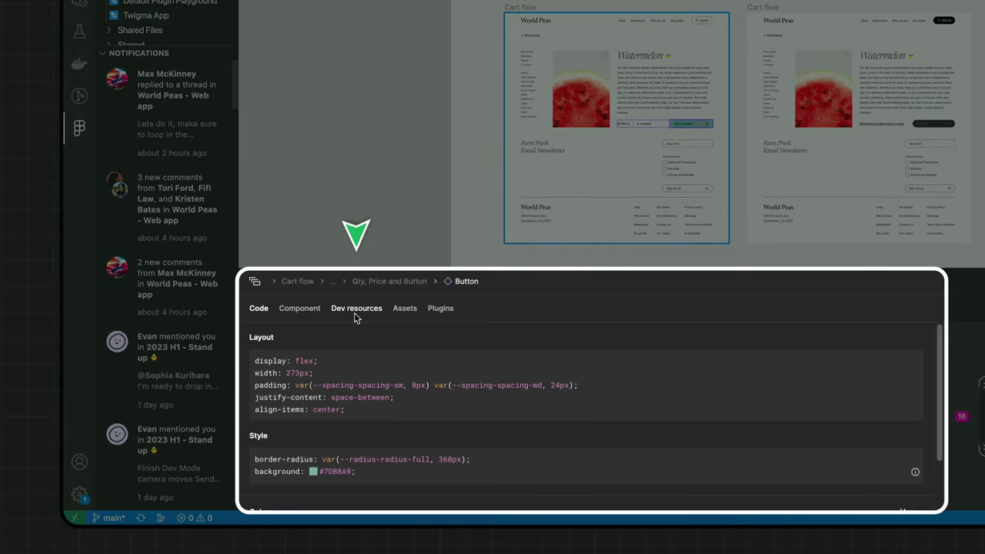
left_click(356, 309)
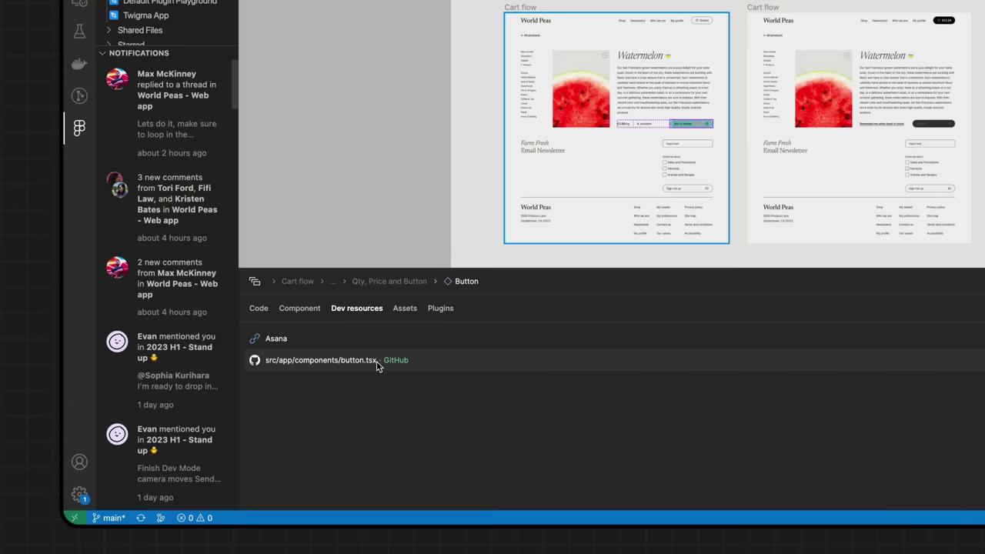
left_click(377, 360)
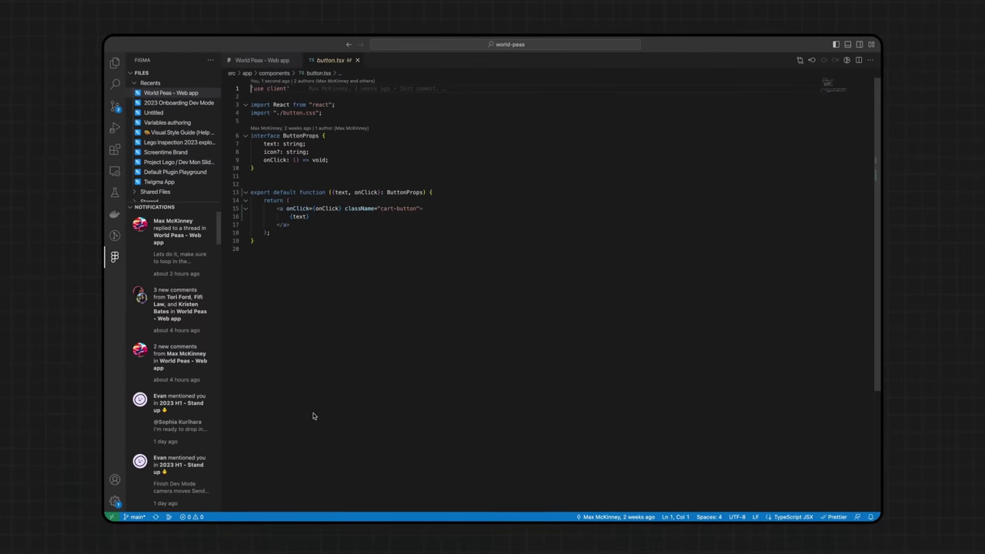
With Figma beside the editor, fill button.css's .cart-button rule with all styling from the selected Figma layer
left_click_drag(279, 59, 731, 111)
left_click(565, 377)
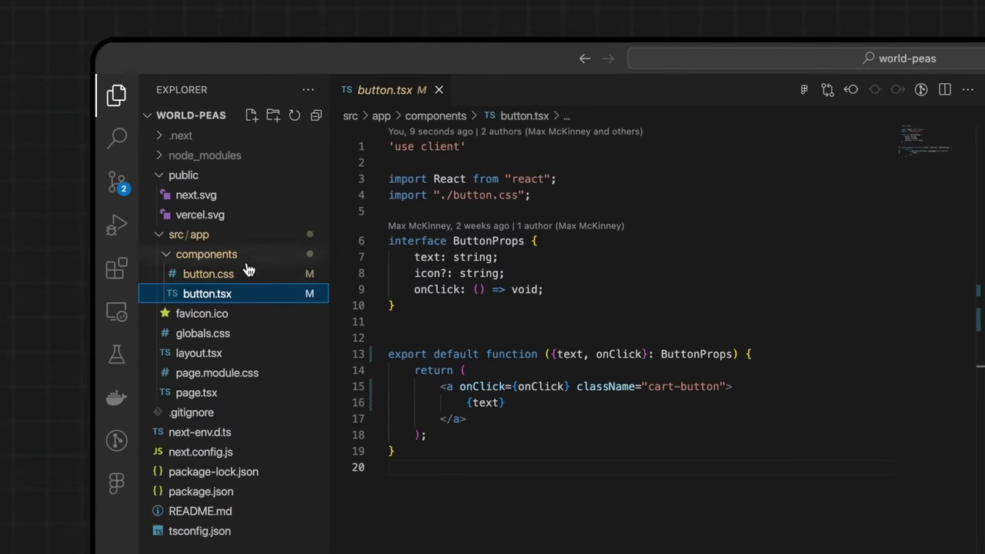
left_click(247, 274)
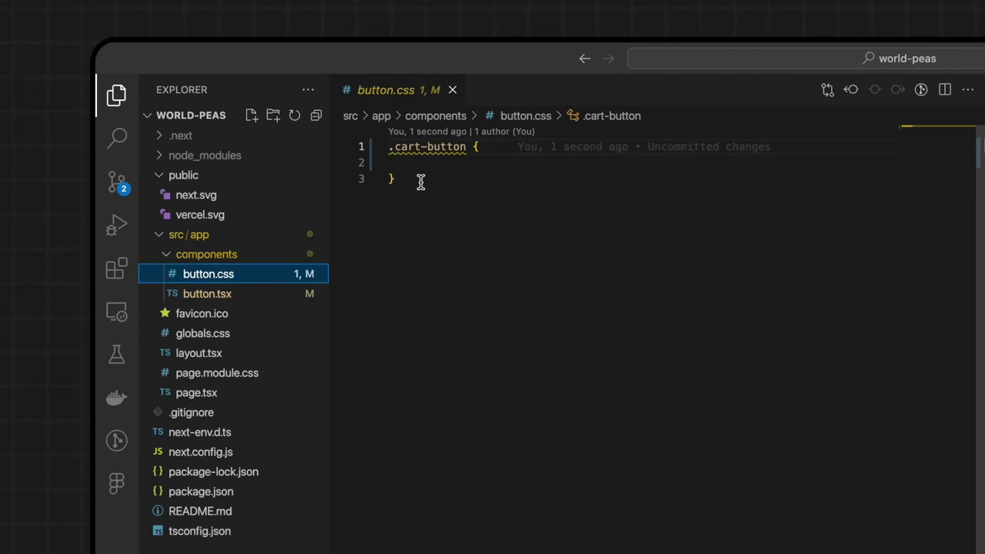
left_click(436, 163)
key("ctrl+space")
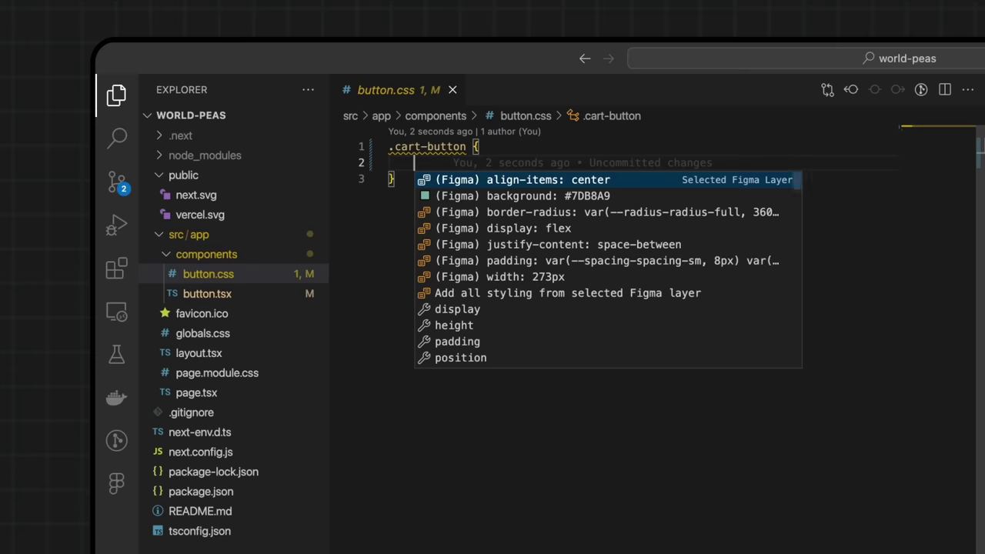
key("Down")
key("Down")
key("Down")
key("Down")
key("Down")
key("Down")
key("Down")
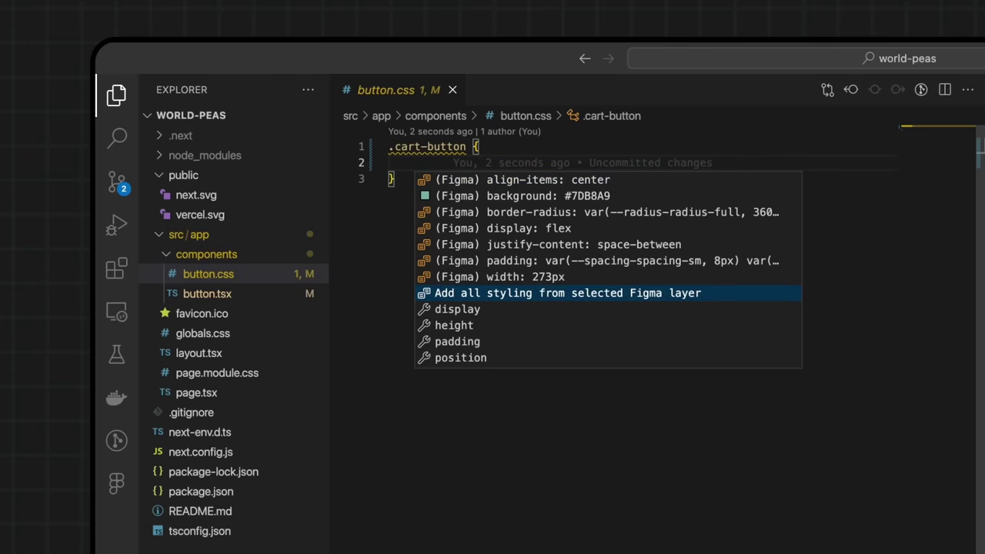
key("Return")
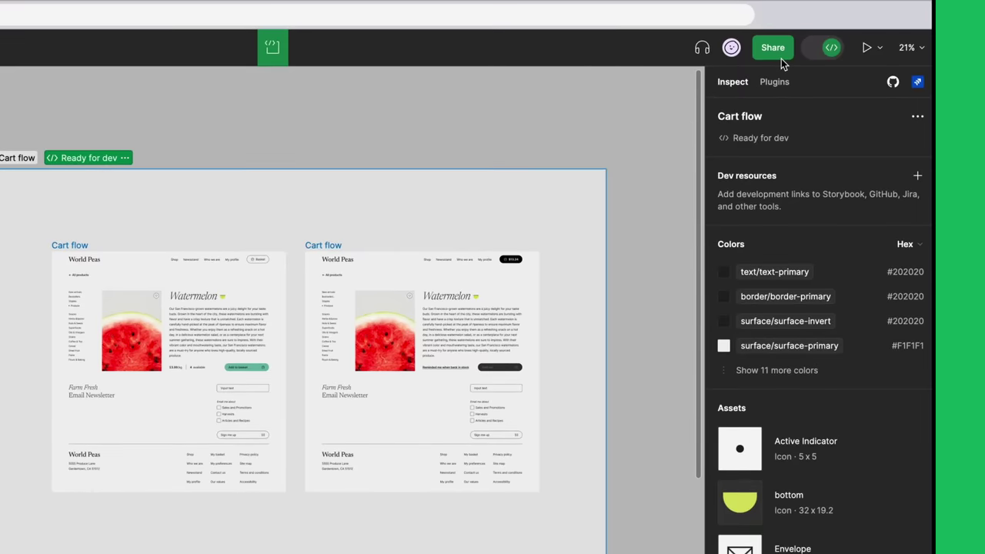
Copy a dev link to the selected Cart flow frame from Share, then close the dialog
left_click(781, 58)
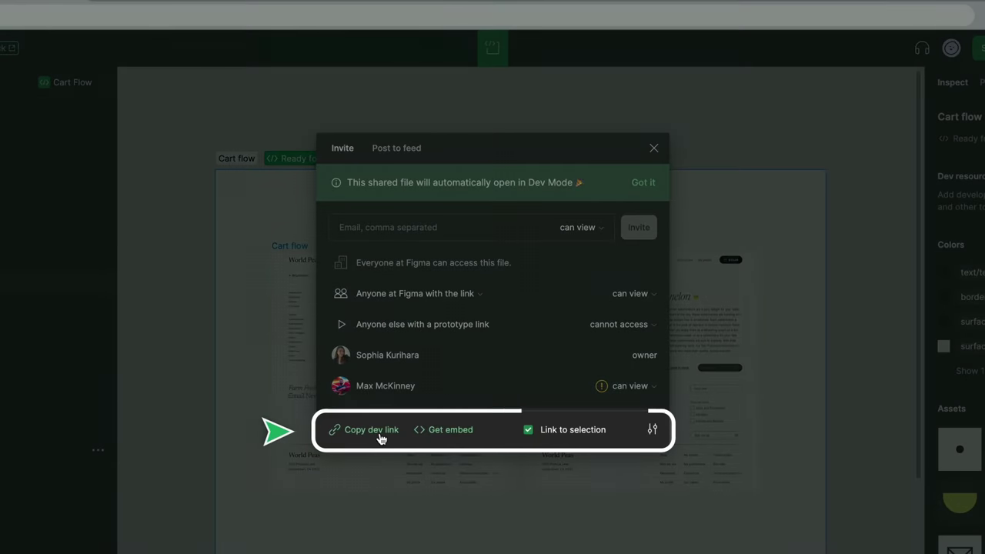
left_click(379, 437)
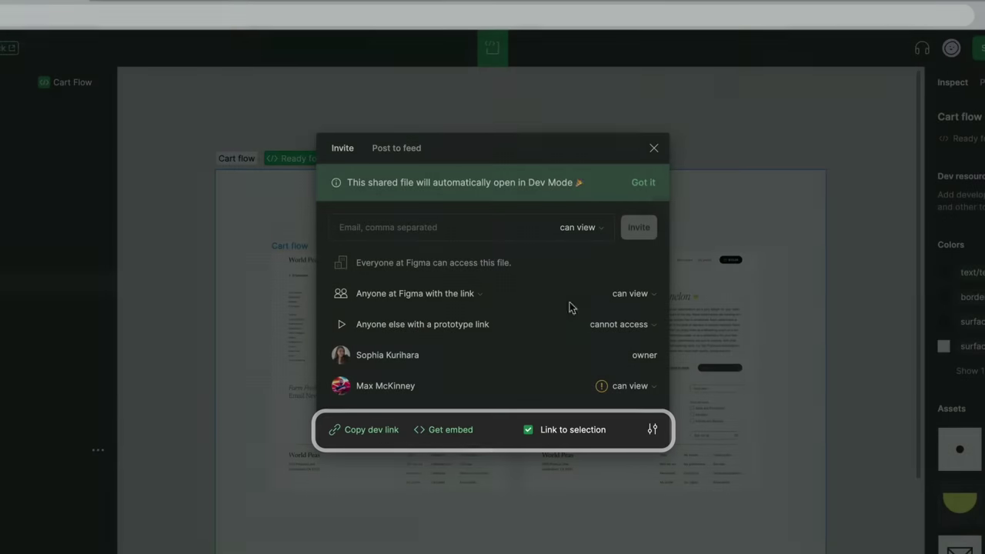
left_click(653, 147)
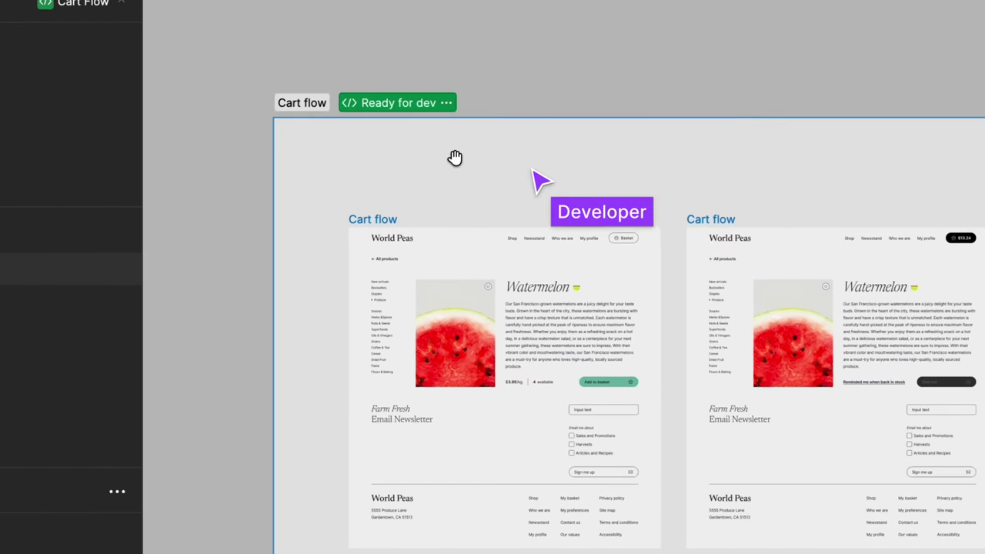